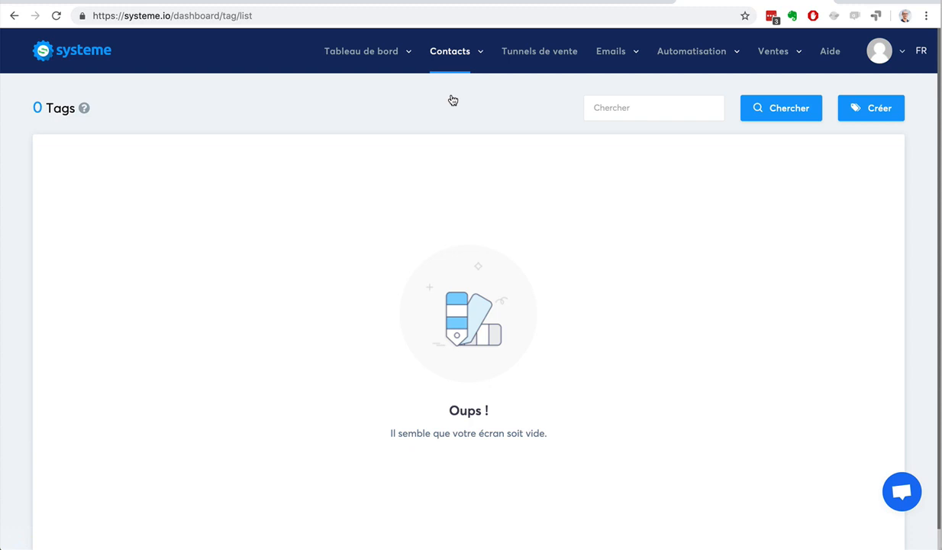
Step: Create a new tag named 'Prospects-Youtube' and save it
left_click(858, 106)
left_click(869, 110)
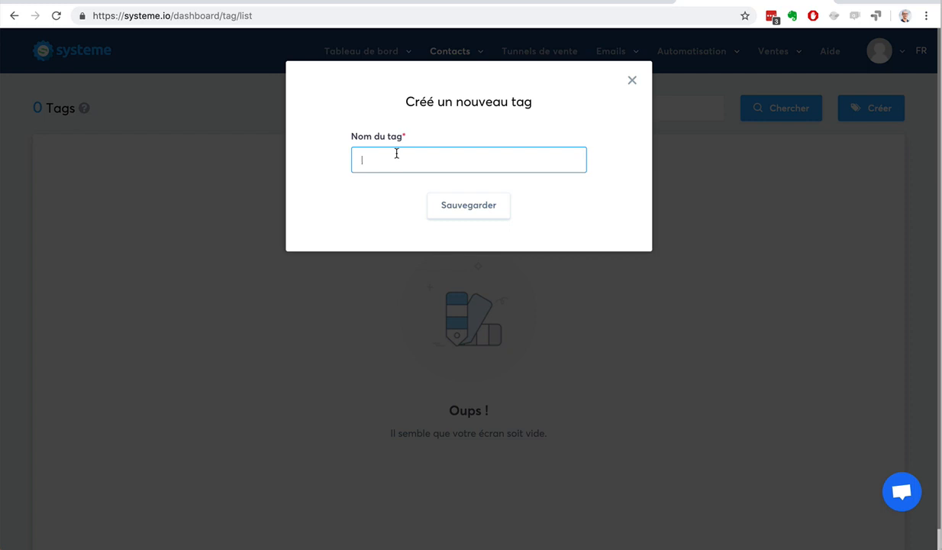
type("Prospects-Youtube")
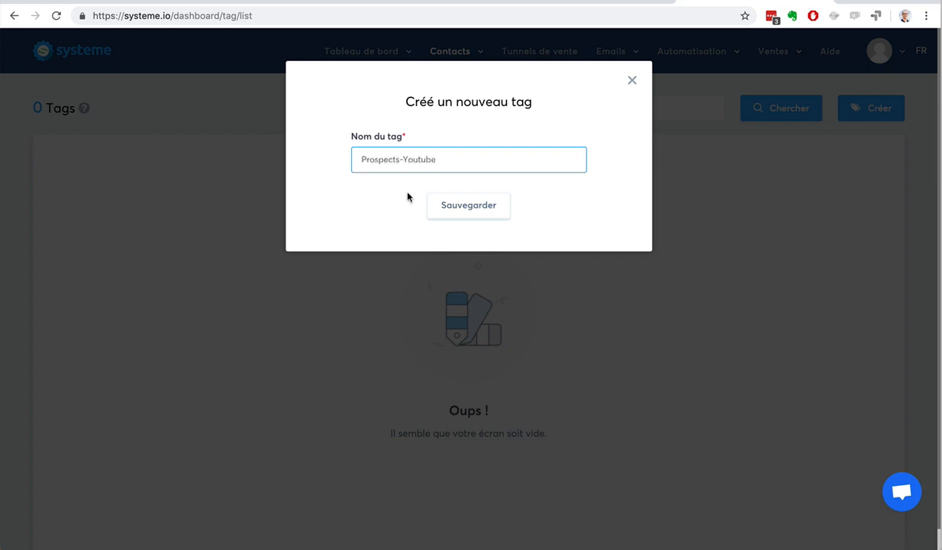
left_click(458, 204)
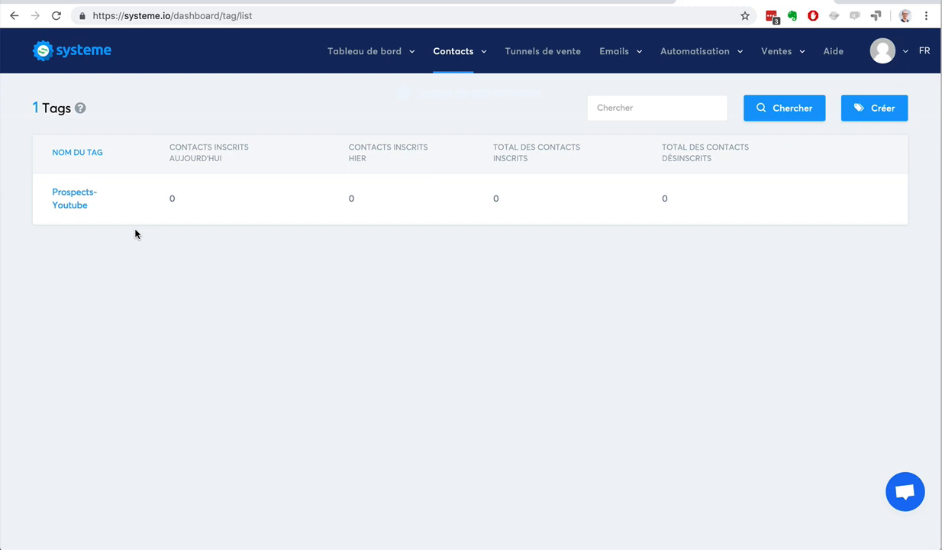
Step: Create a second tag named 'Contacts', correcting the mistyped name, and save it
left_click(860, 109)
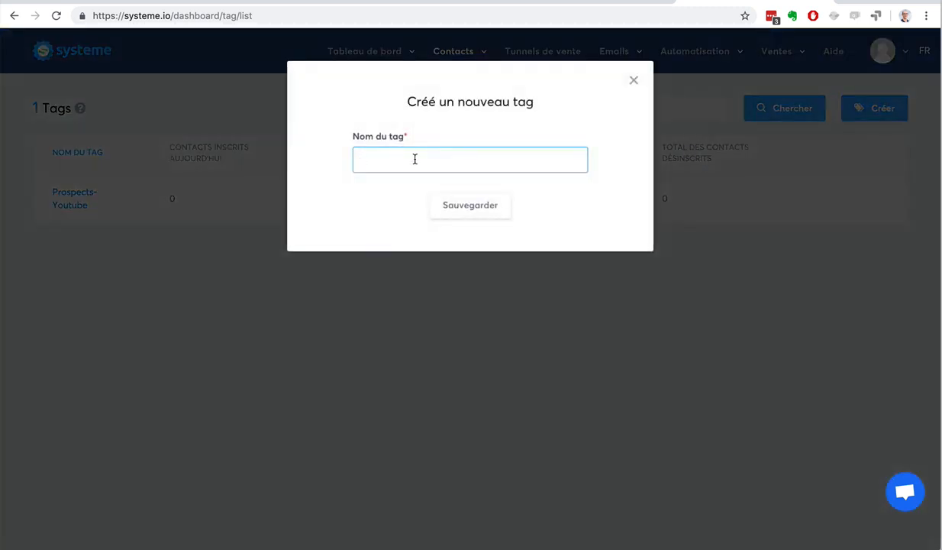
type("Prospects")
key("BackSpace")
key("BackSpace")
key("BackSpace")
key("BackSpace")
key("BackSpace")
key("BackSpace")
key("BackSpace")
key("BackSpace")
key("BackSpace")
type("contacts")
left_click(471, 205)
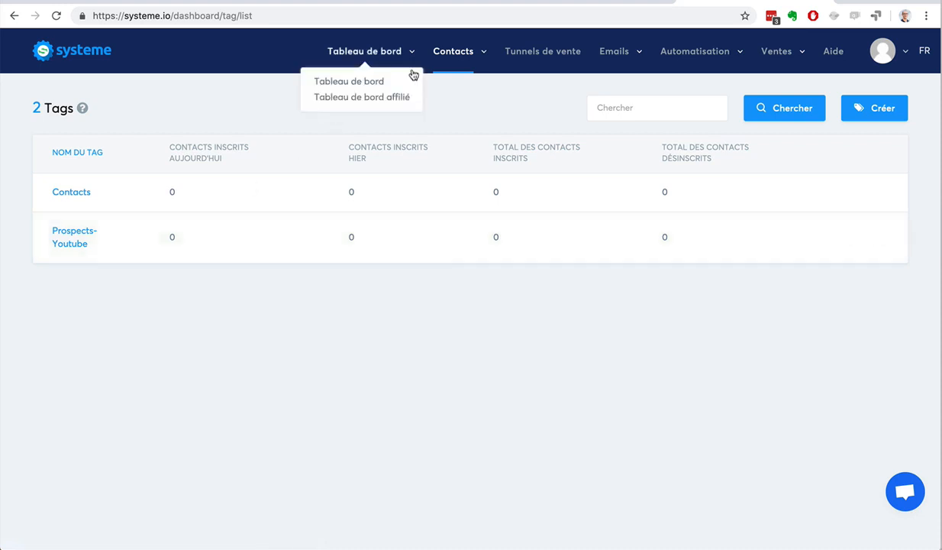
Step: Go to the Contacts list through the Contacts menu in the nav bar
mouse_move(451, 62)
left_click(443, 82)
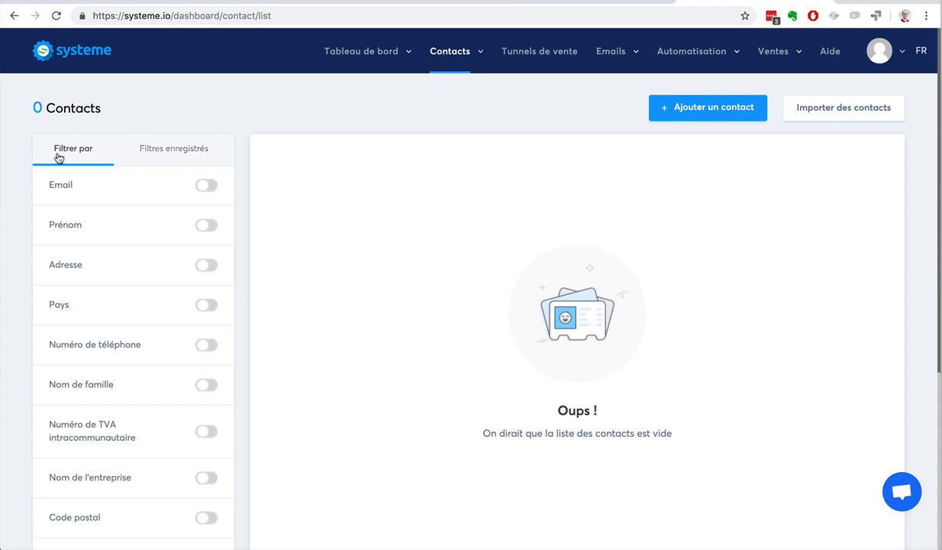
scroll(11, 209, "down", 4)
scroll(9, 210, "up", 4)
Step: Open the Ajouter un contact form and set the Langue dropdown to fr
left_click(711, 107)
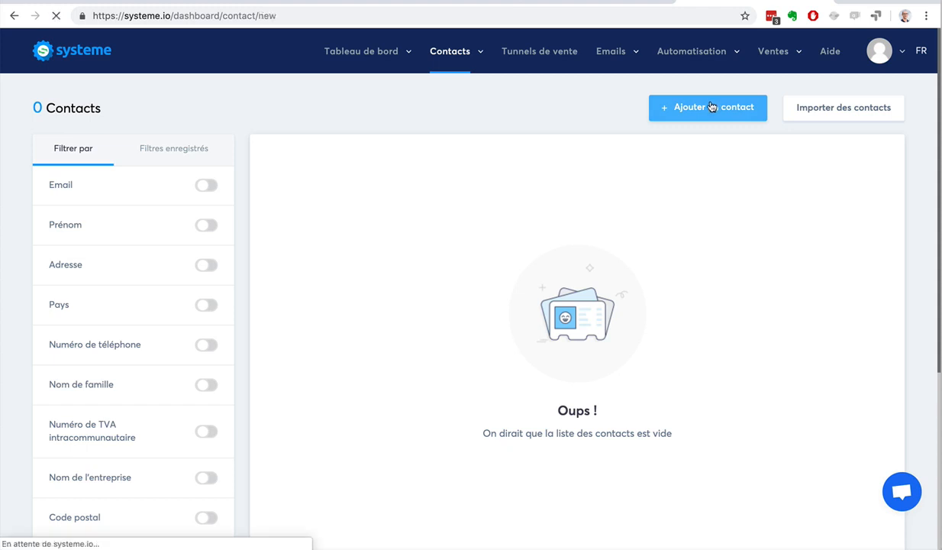
left_click(209, 166)
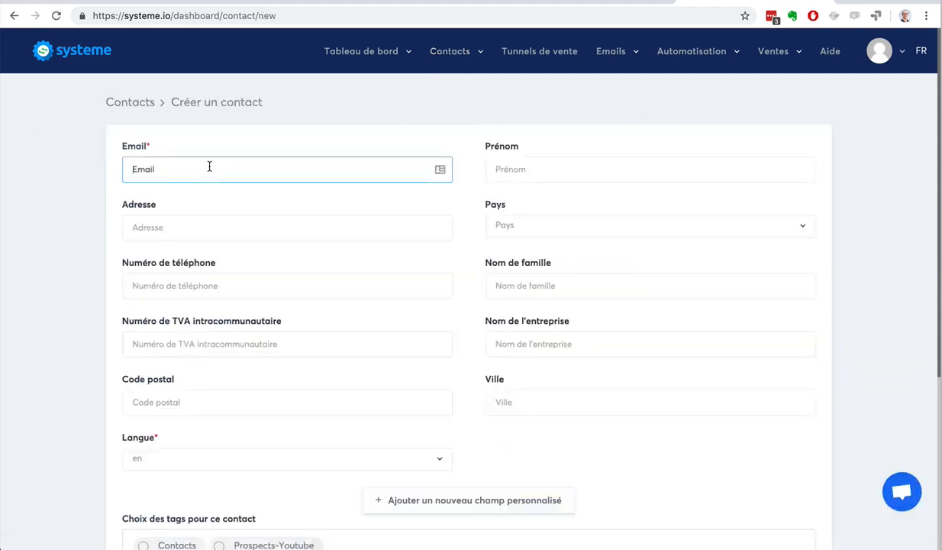
scroll(209, 166, "down", 4)
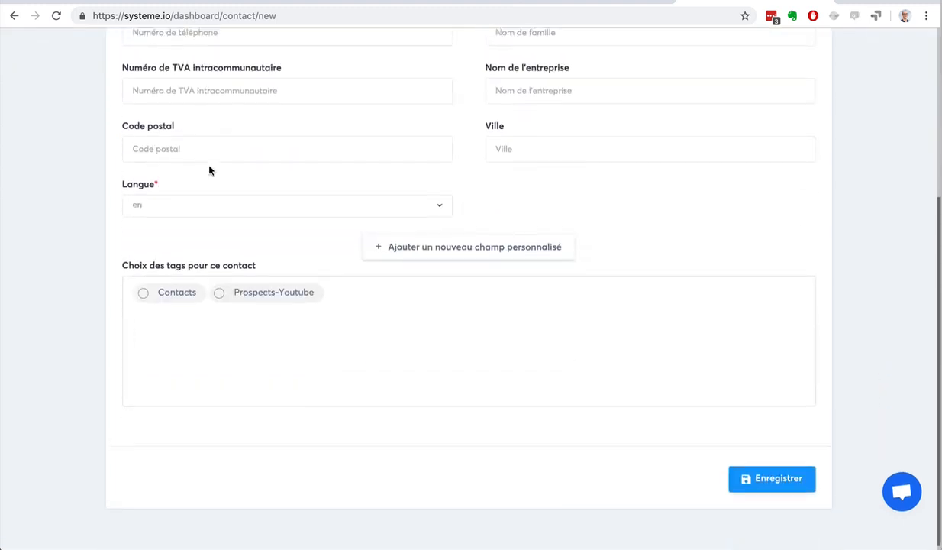
scroll(210, 170, "up", 4)
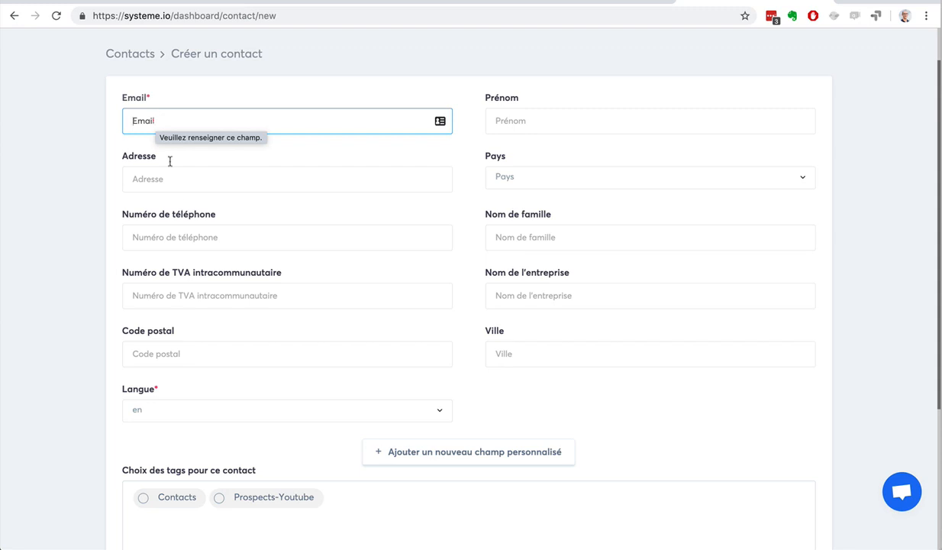
left_click(223, 408)
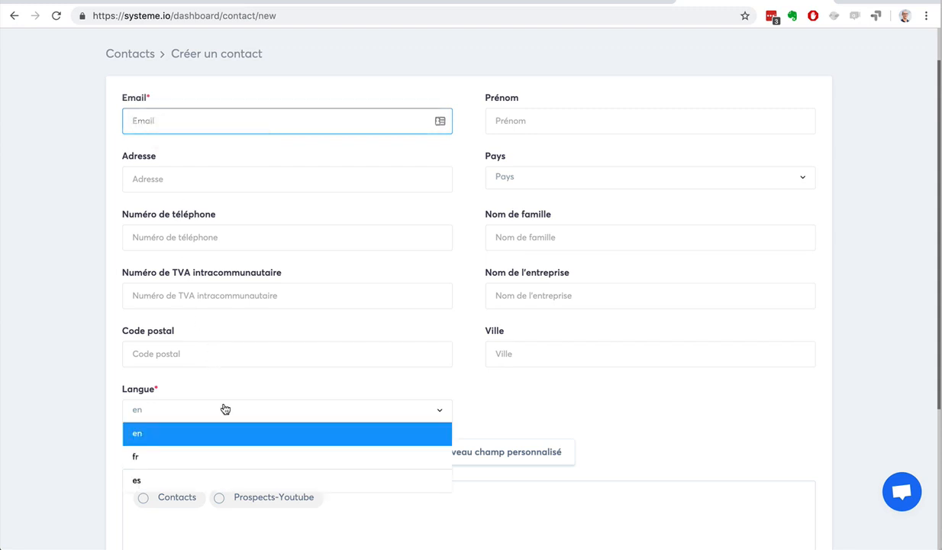
left_click(204, 456)
Step: Leave the Créer un contact form unsaved and return to the empty Contacts list
scroll(97, 414, "up", 1)
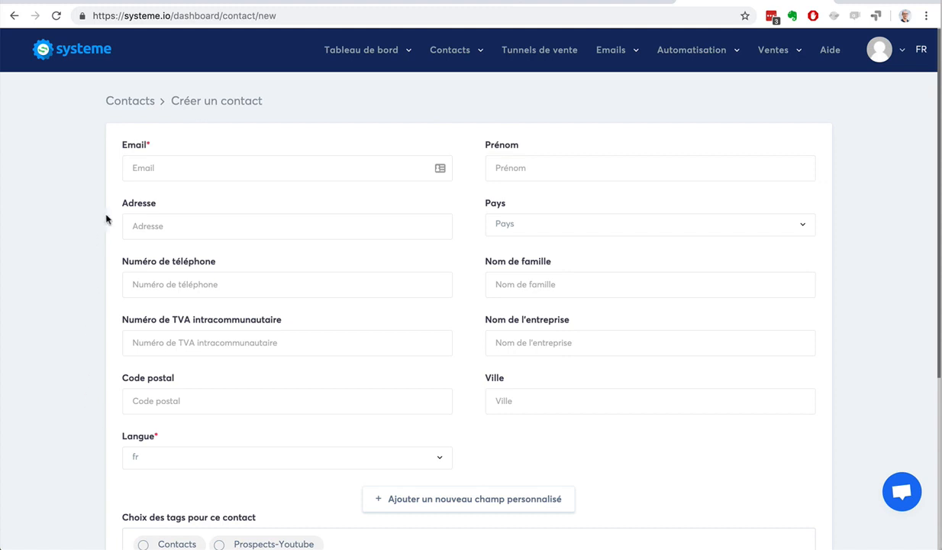
left_click(165, 170)
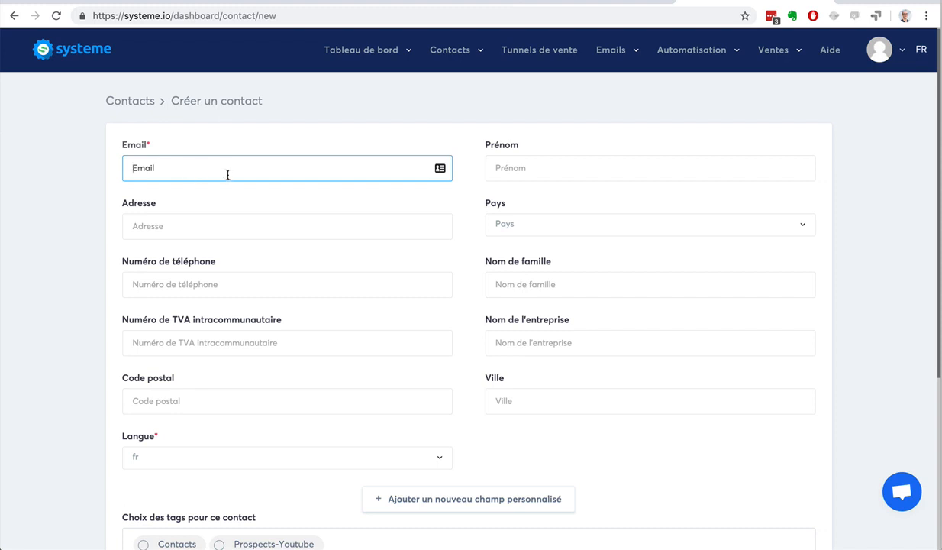
left_click(15, 16)
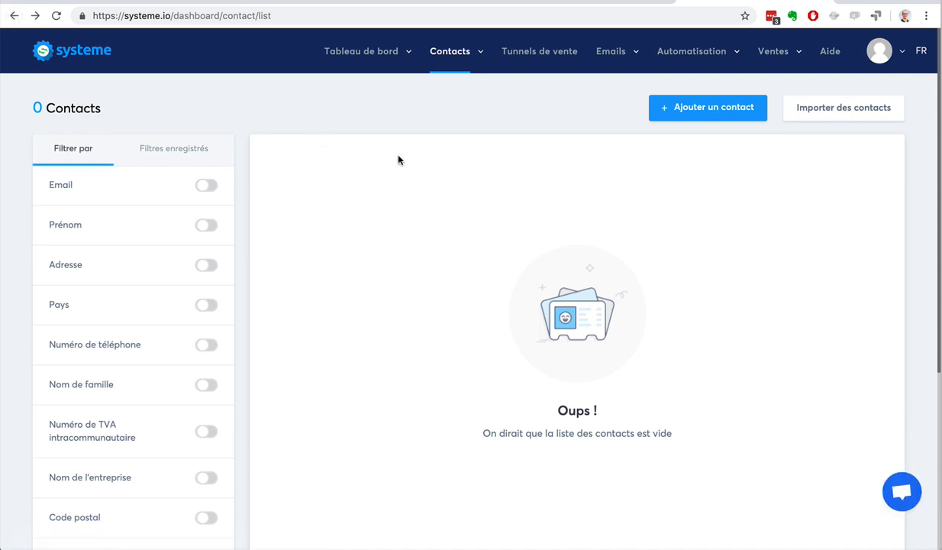
left_click(815, 115)
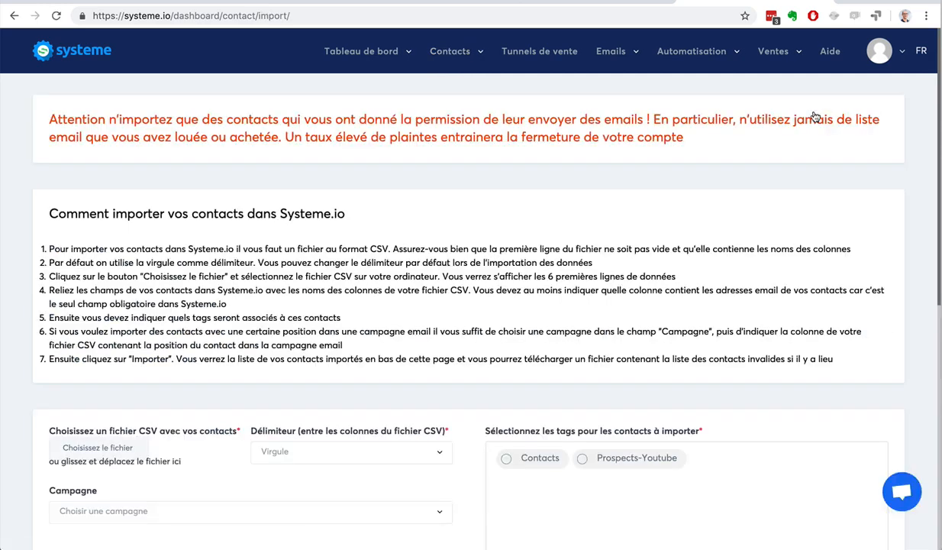
scroll(800, 288, "down", 2)
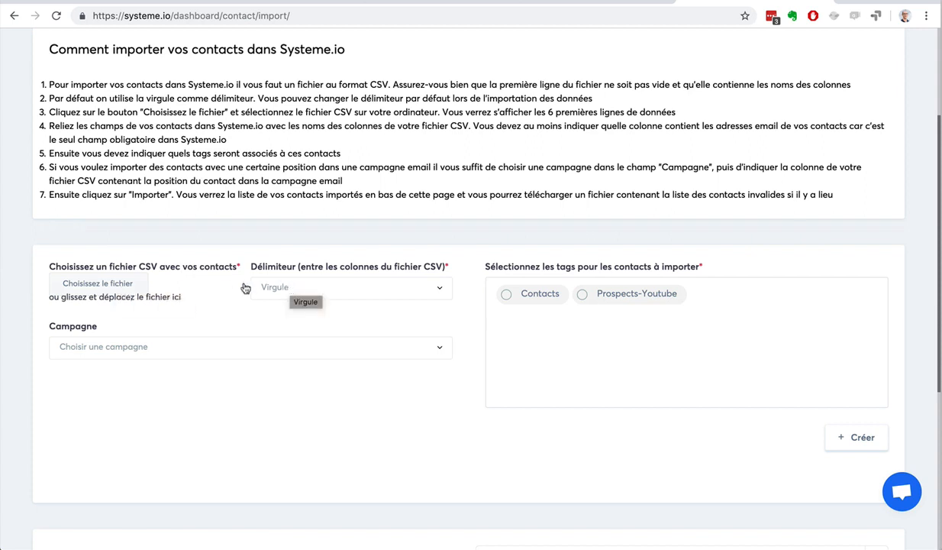
left_click(127, 349)
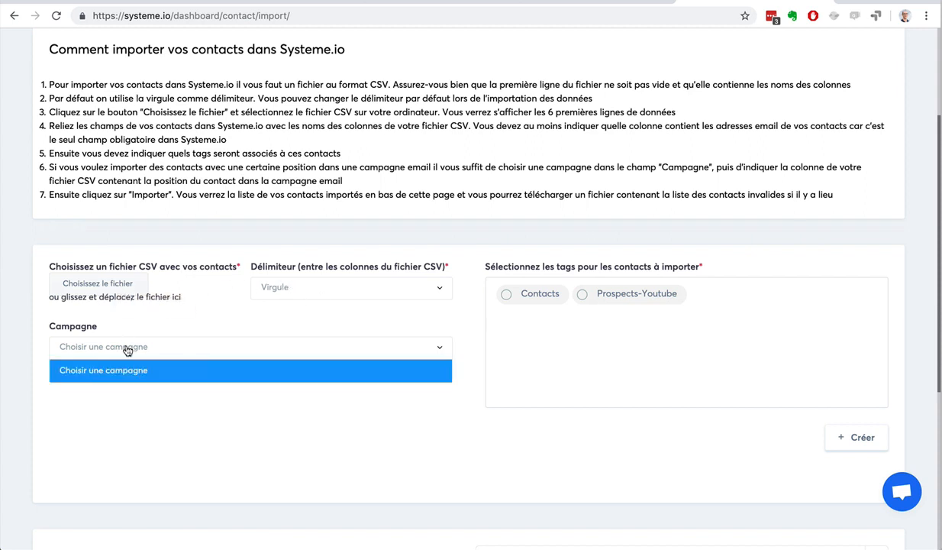
left_click(153, 388)
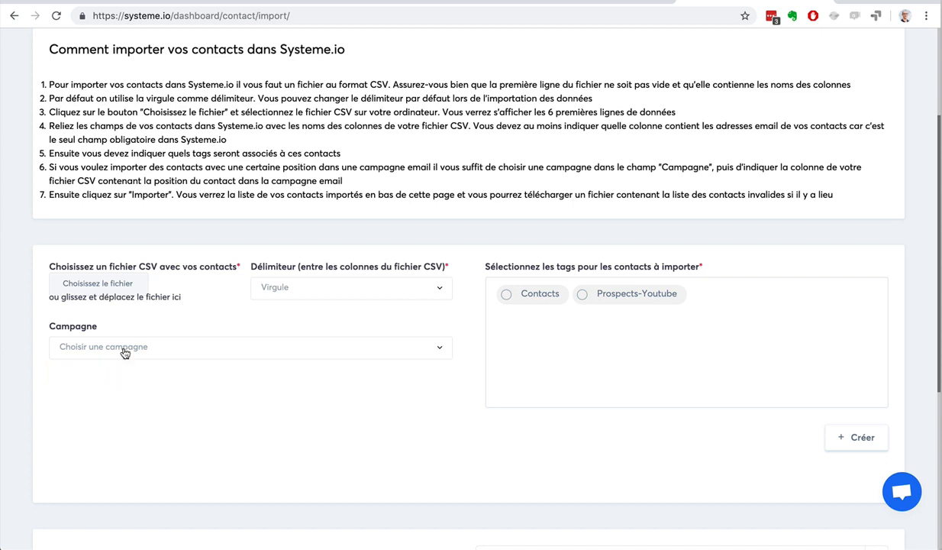
left_click(506, 294)
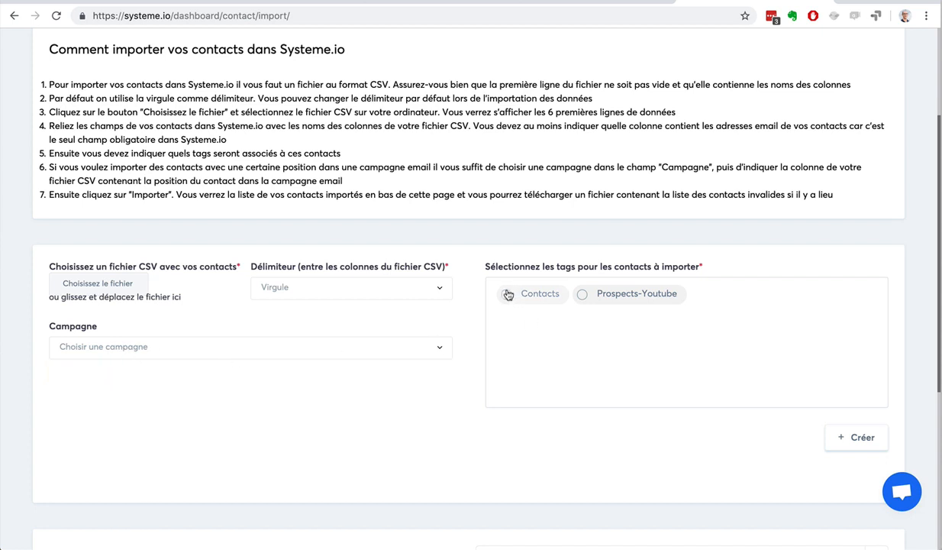
left_click(584, 296)
left_click(582, 296)
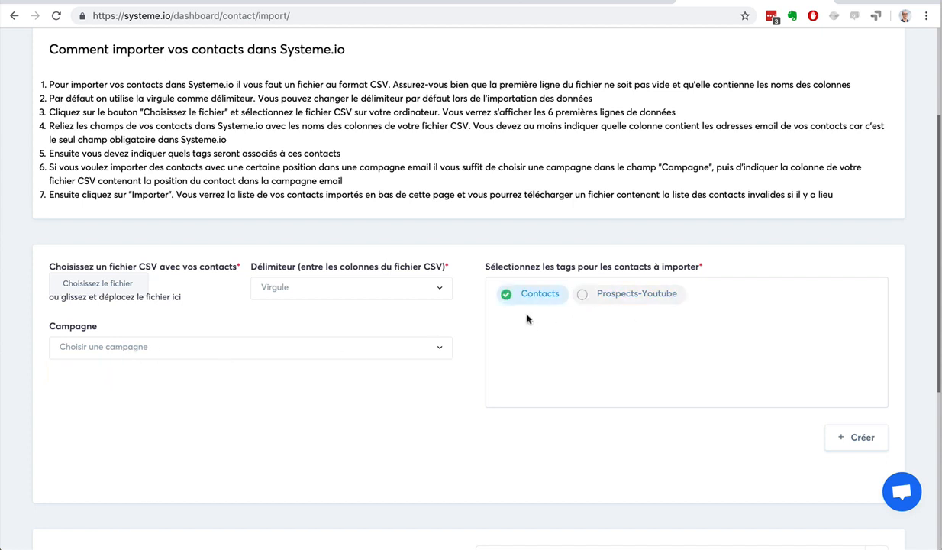
left_click(11, 14)
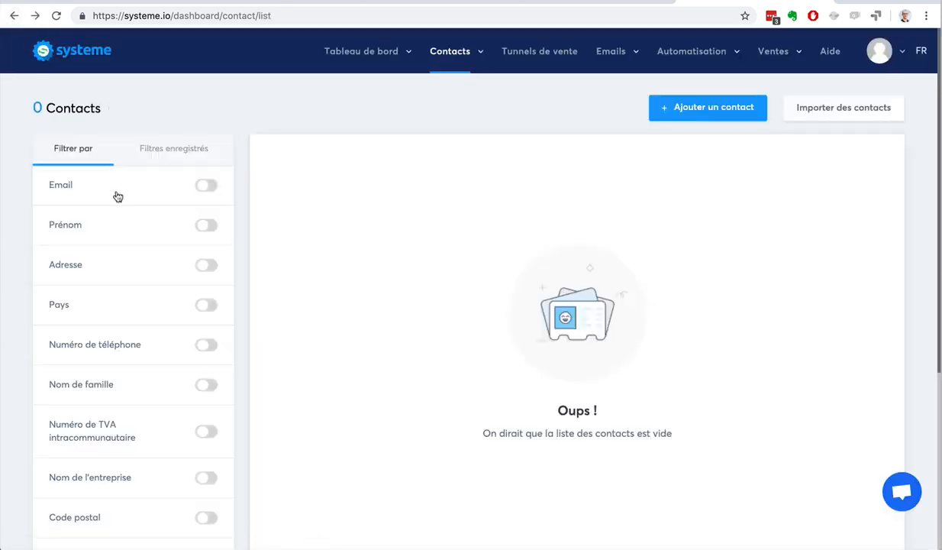
Step: Enable the Créé à filter with condition 'Est égal à' and date 16/4/2019
scroll(40, 252, "down", 5)
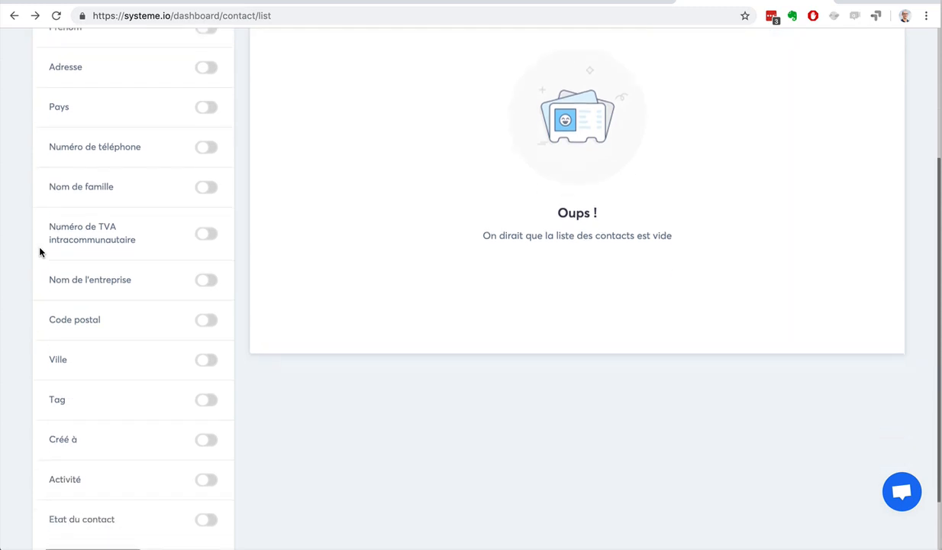
scroll(40, 250, "up", 5)
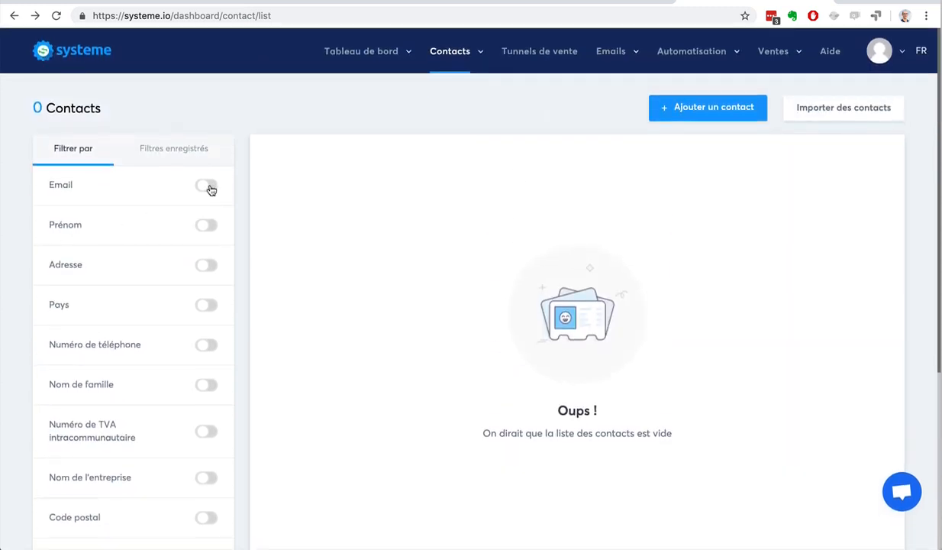
scroll(23, 238, "down", 4)
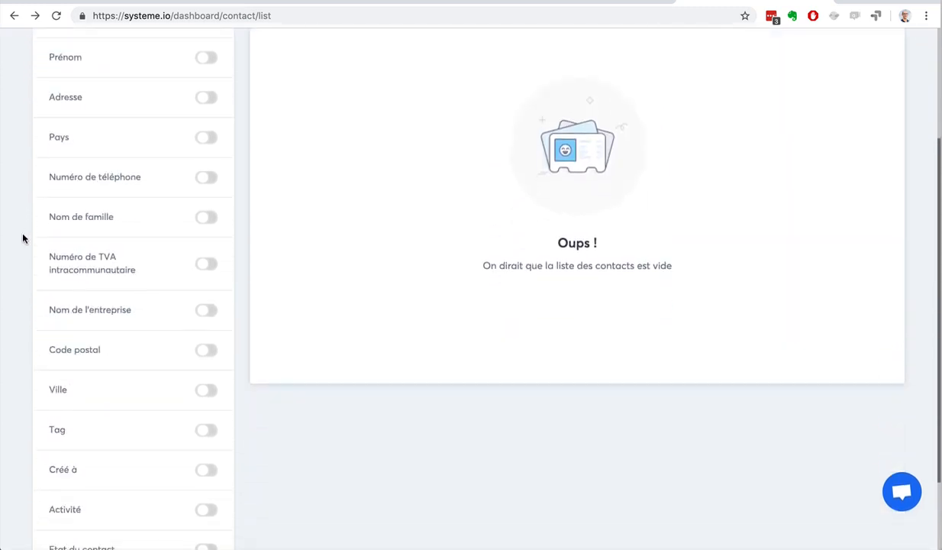
scroll(23, 239, "up", 4)
scroll(22, 237, "down", 2)
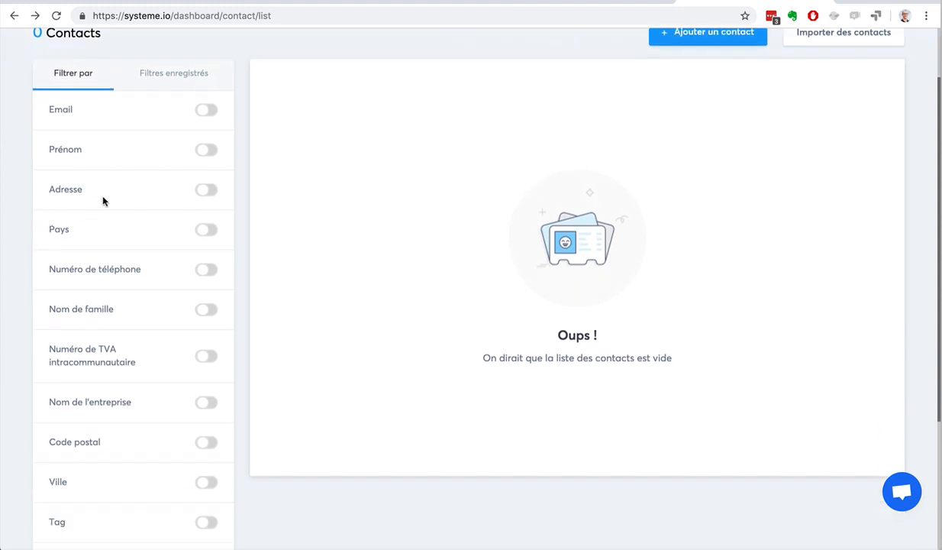
scroll(198, 303, "down", 5)
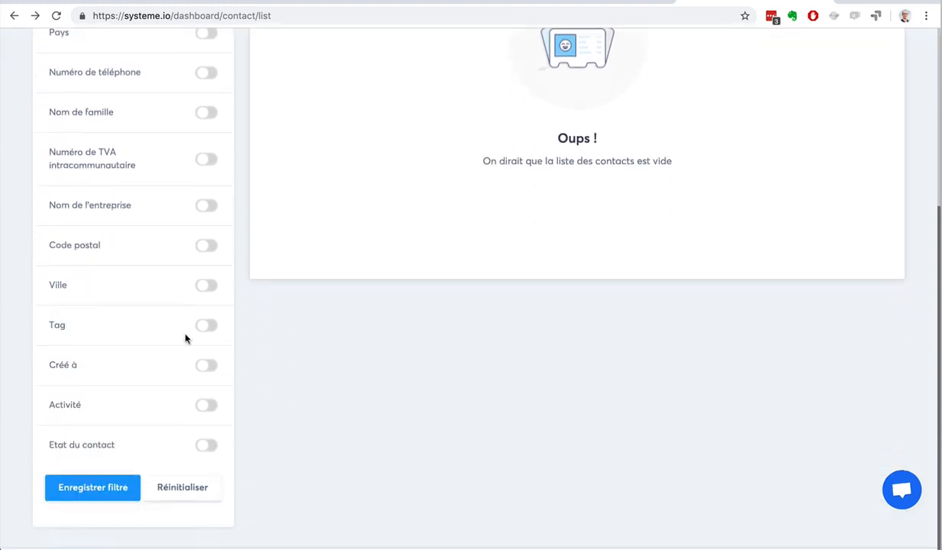
left_click(208, 367)
left_click(169, 398)
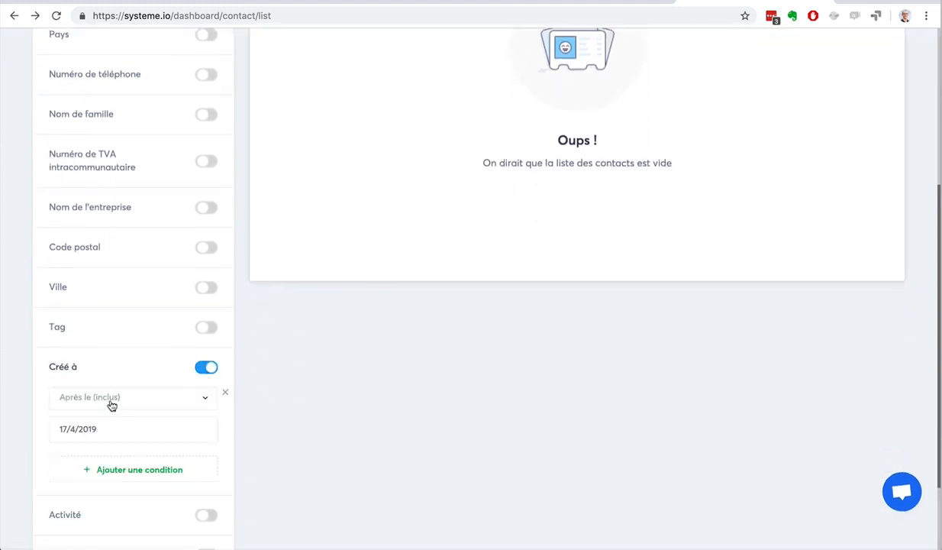
left_click(93, 403)
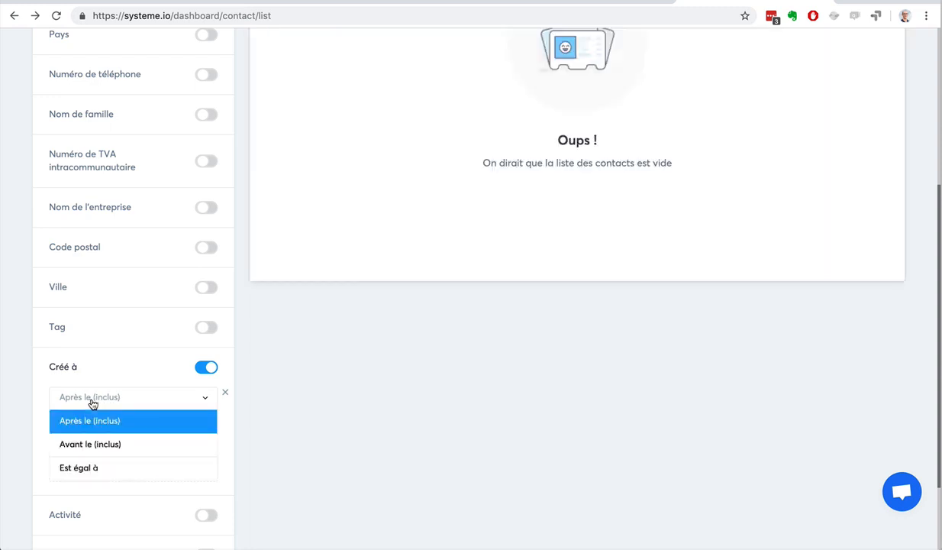
left_click(95, 469)
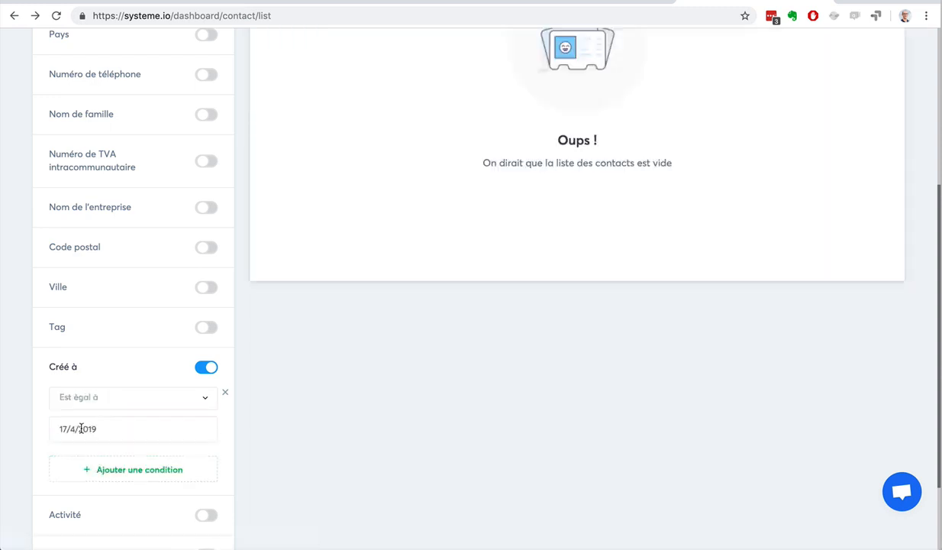
left_click(81, 428)
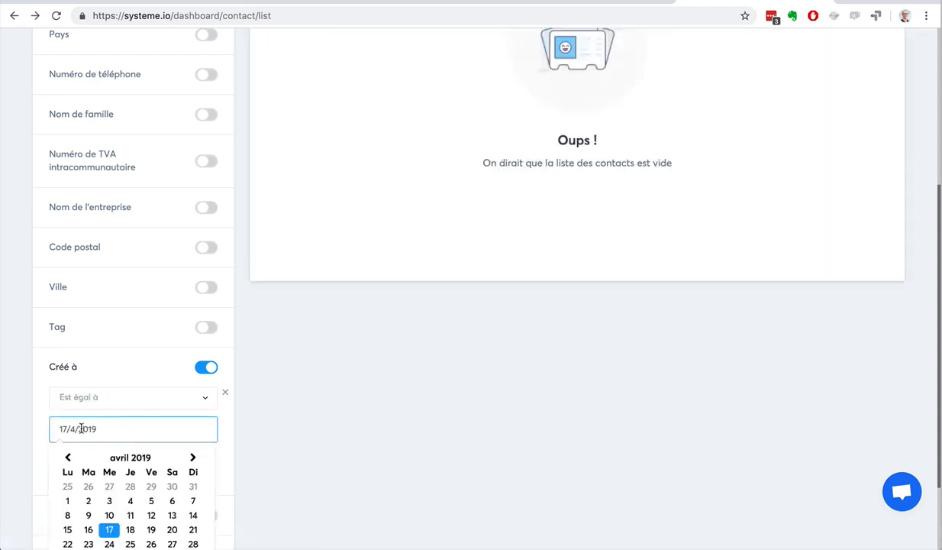
left_click(88, 529)
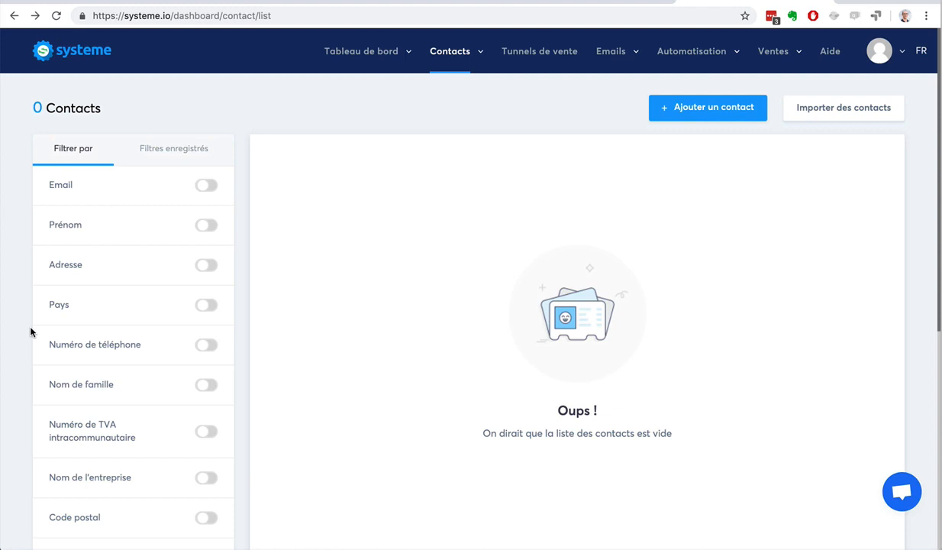
scroll(313, 227, "down", 5)
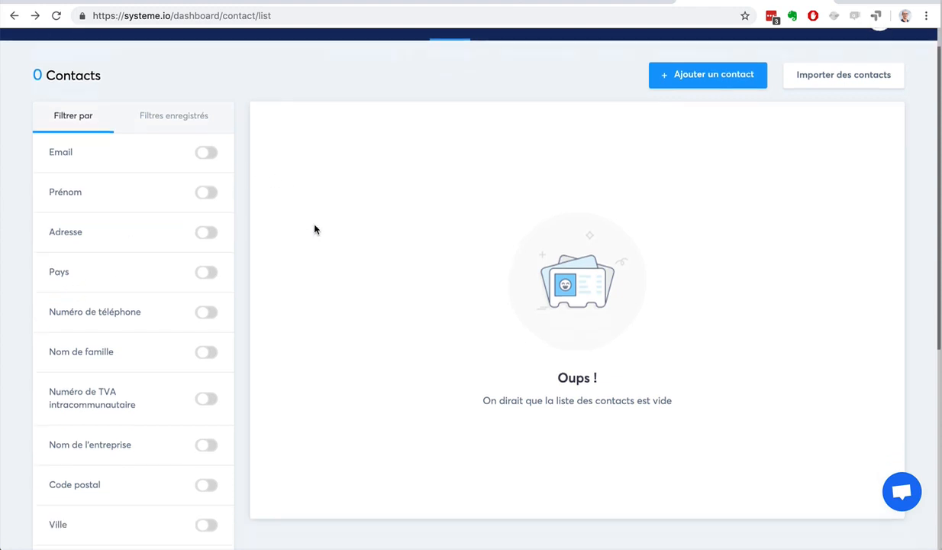
scroll(315, 229, "down", 3)
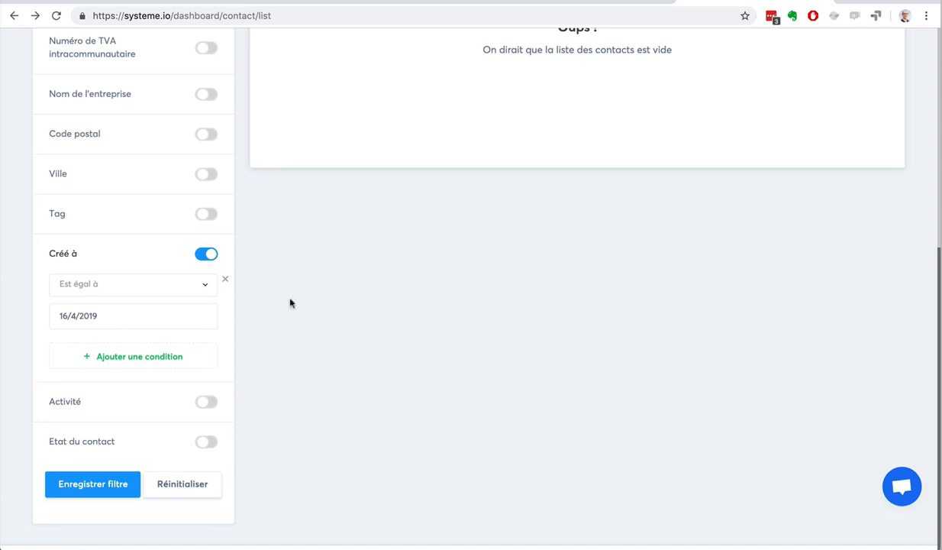
scroll(84, 359, "up", 8)
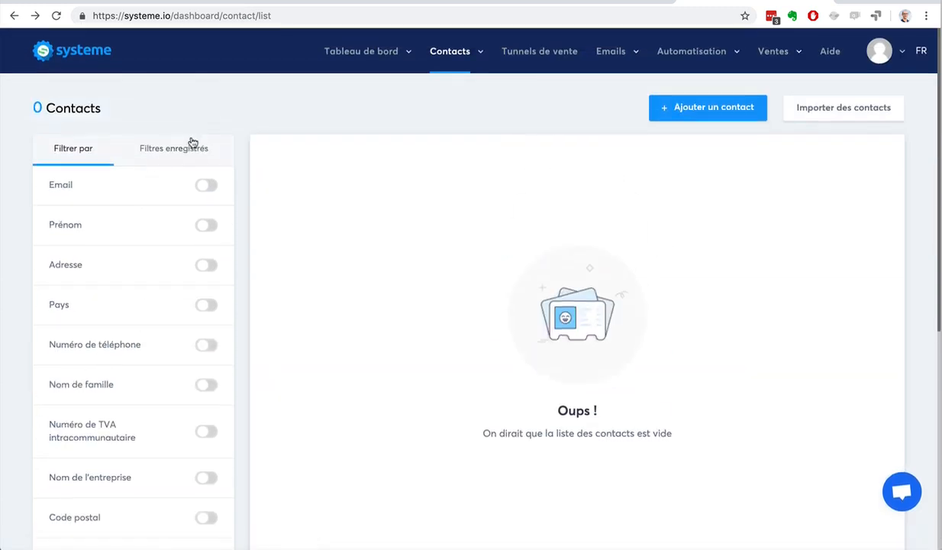
scroll(7, 252, "down", 7)
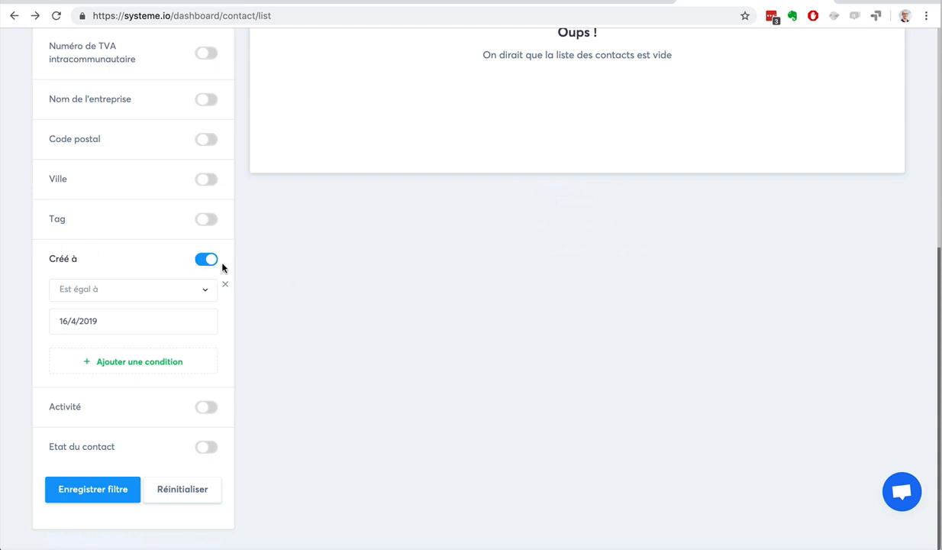
double_click(55, 258)
scroll(275, 281, "up", 5)
scroll(280, 284, "up", 3)
mouse_move(361, 51)
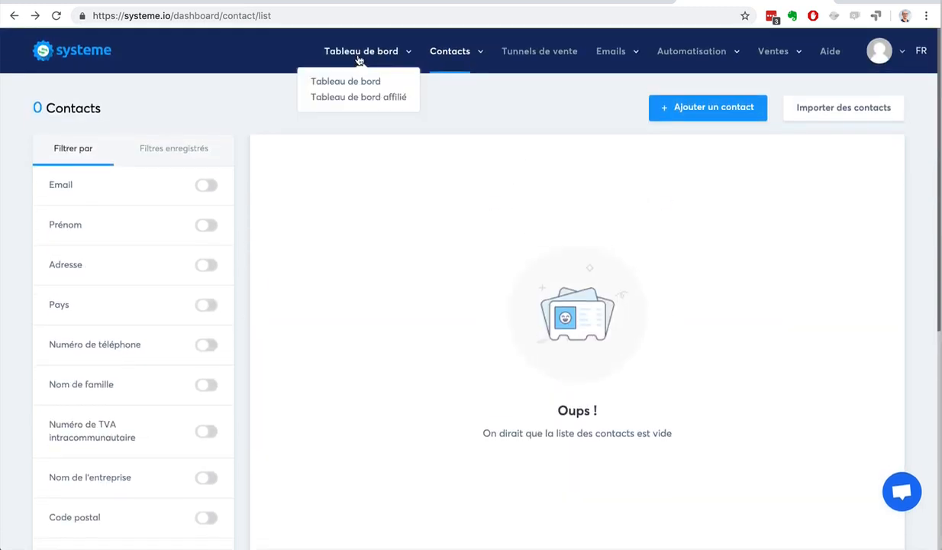
left_click(356, 83)
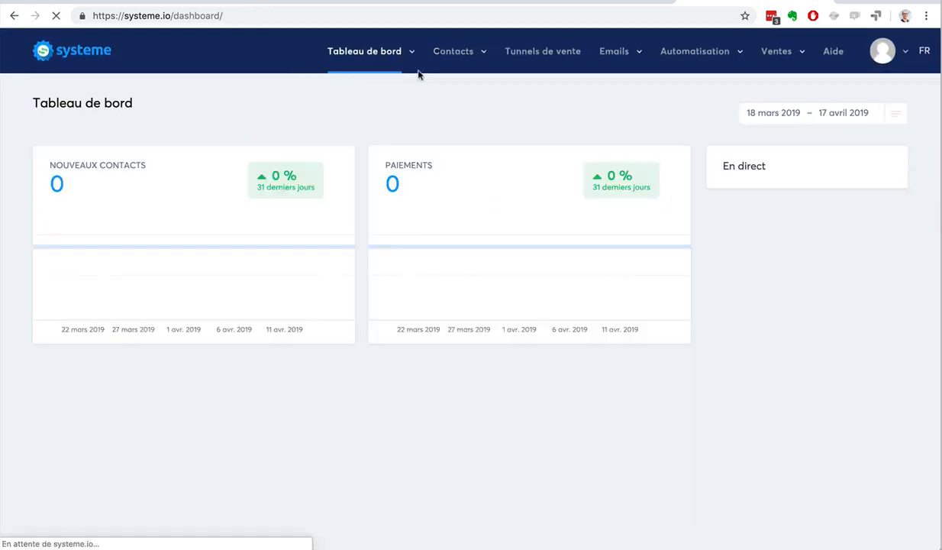
mouse_move(450, 54)
left_click(440, 89)
scroll(78, 257, "down", 5)
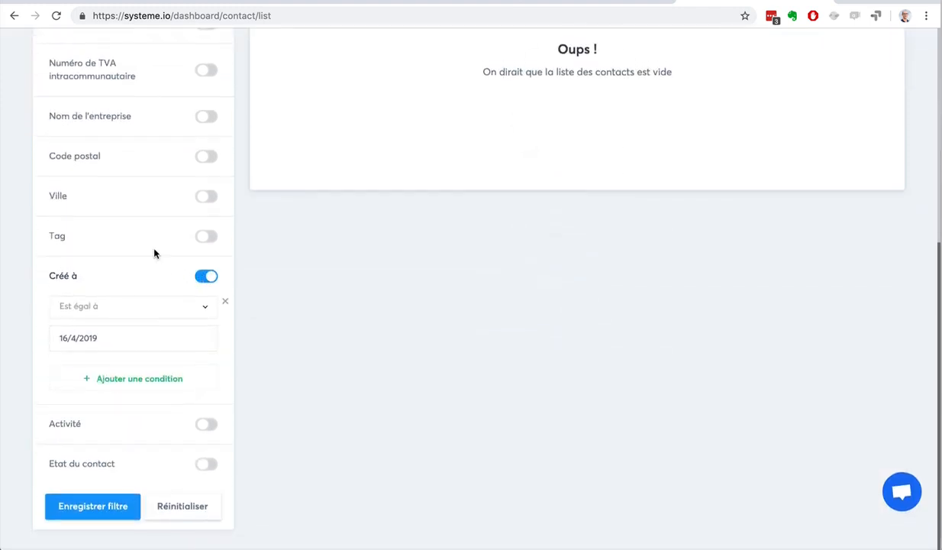
scroll(154, 253, "up", 5)
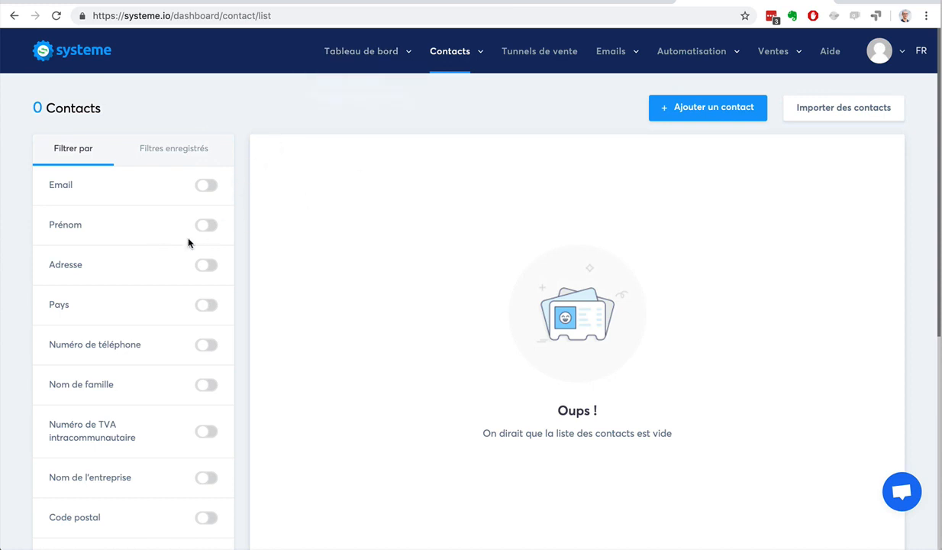
Step: Toggle the Email filter on, then switch both Créé à and Email filters off
left_click(207, 187)
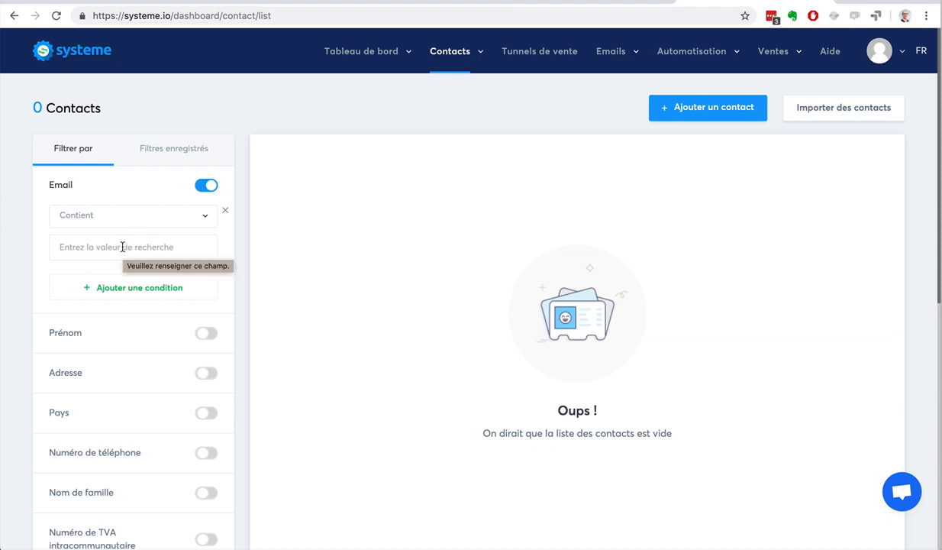
scroll(22, 329, "down", 5)
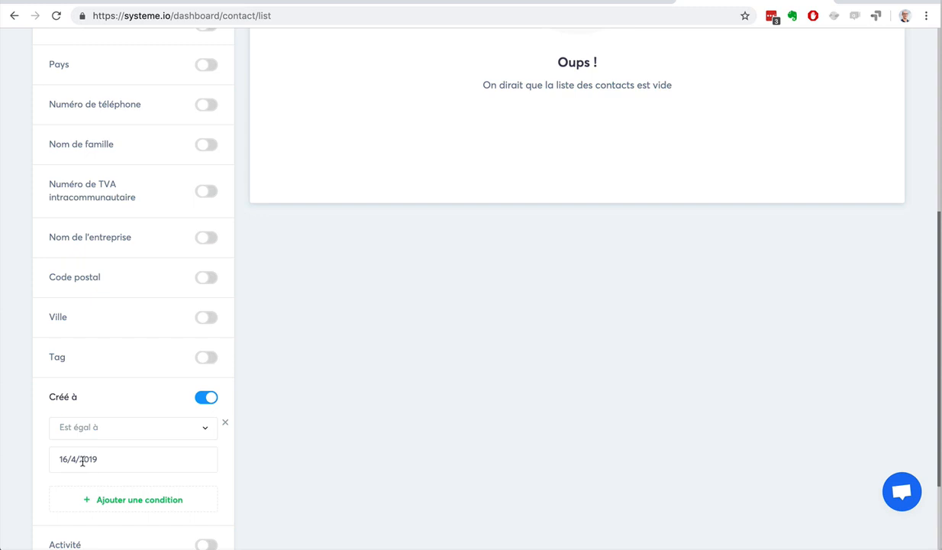
scroll(475, 208, "up", 5)
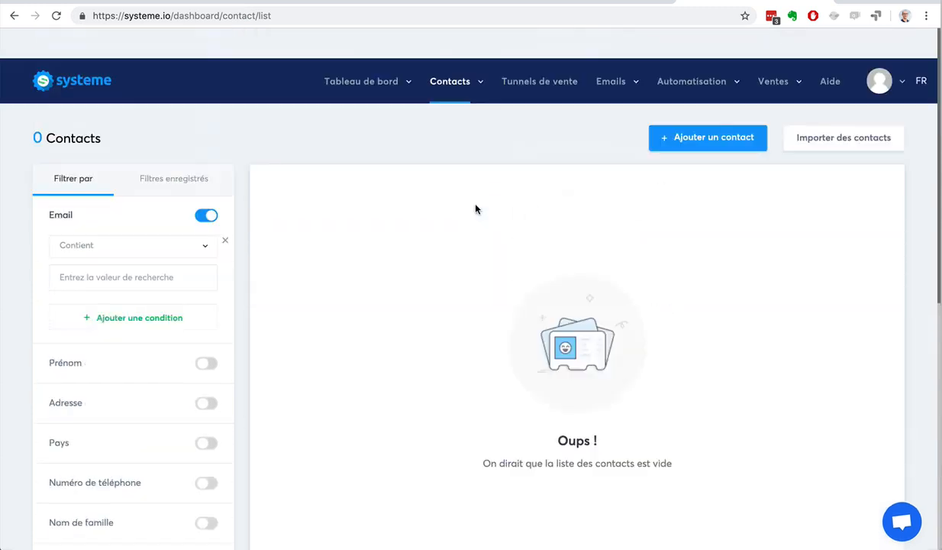
scroll(475, 208, "down", 1)
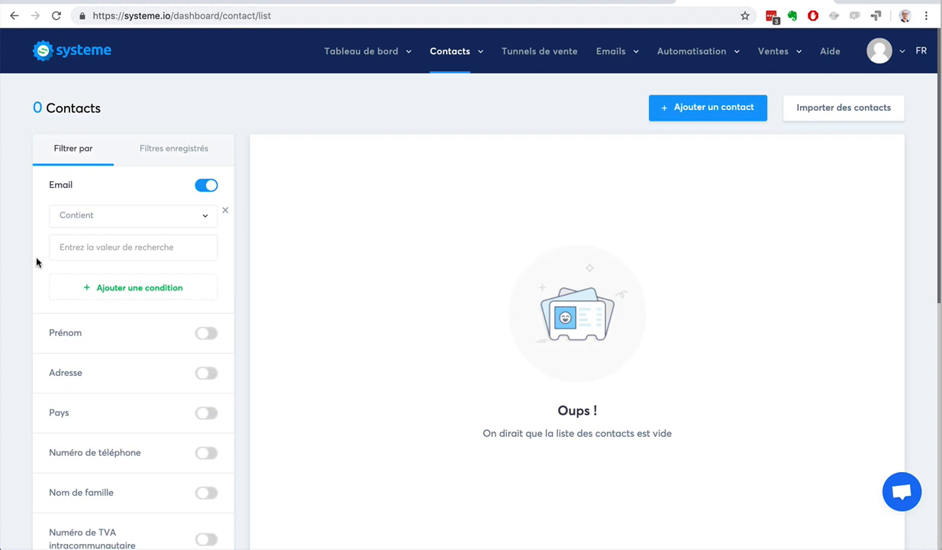
scroll(25, 278, "down", 5)
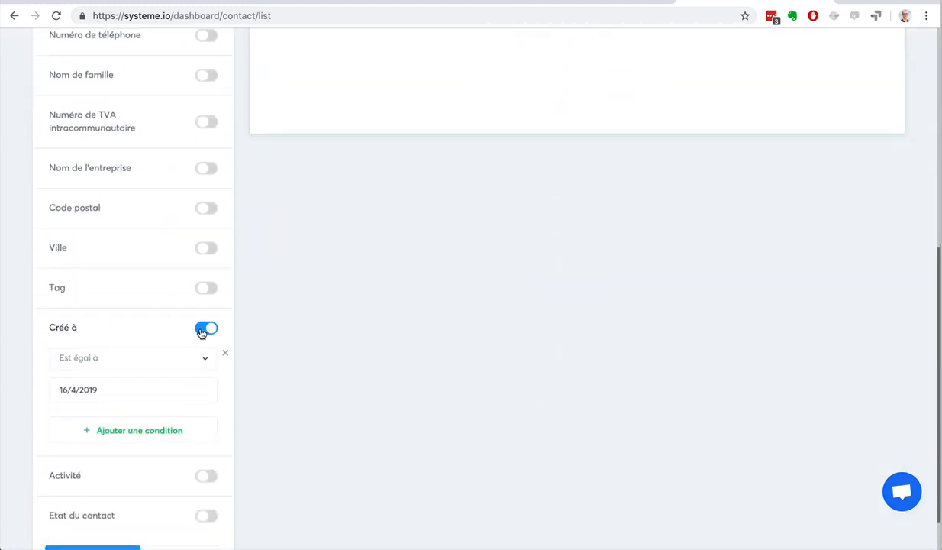
left_click(203, 329)
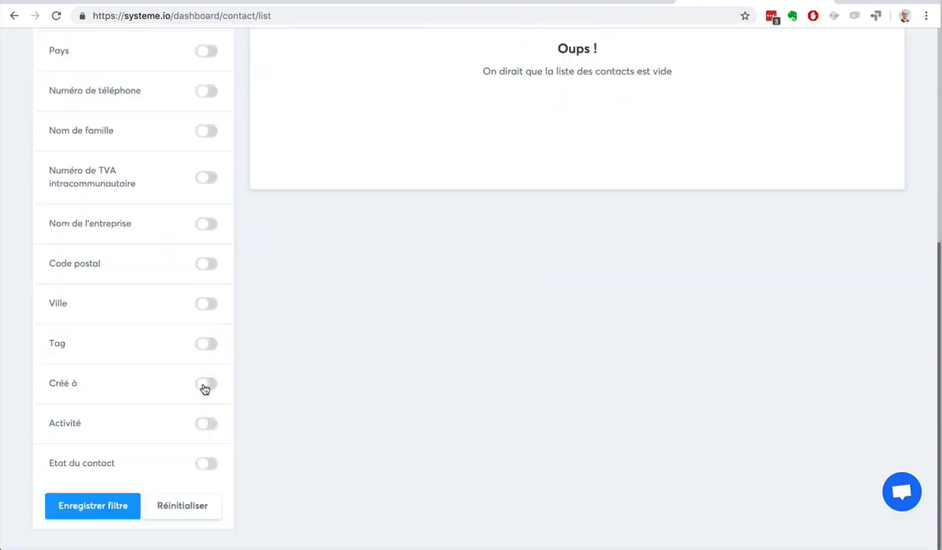
scroll(164, 355, "up", 3)
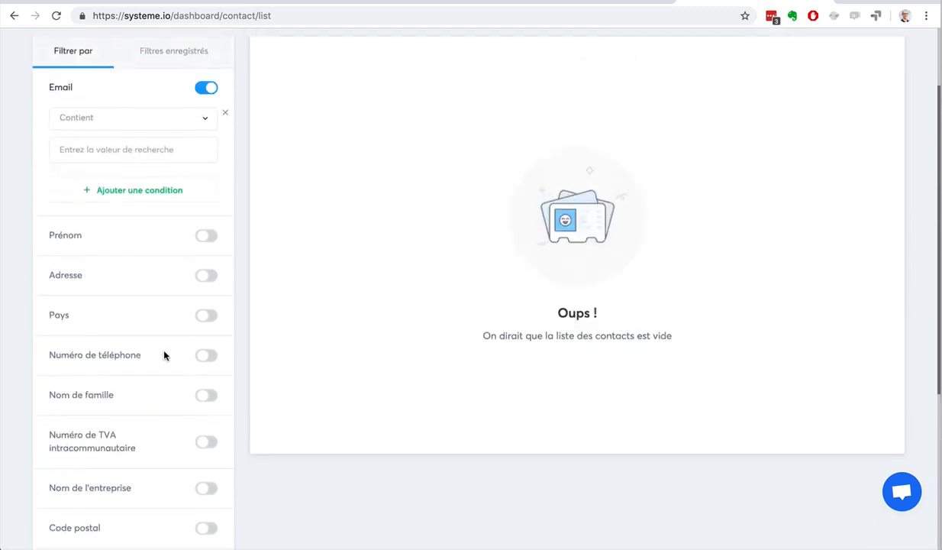
left_click(205, 89)
Step: Look at the Filtres enregistrés tab, then return to Filtrer par
scroll(226, 143, "up", 2)
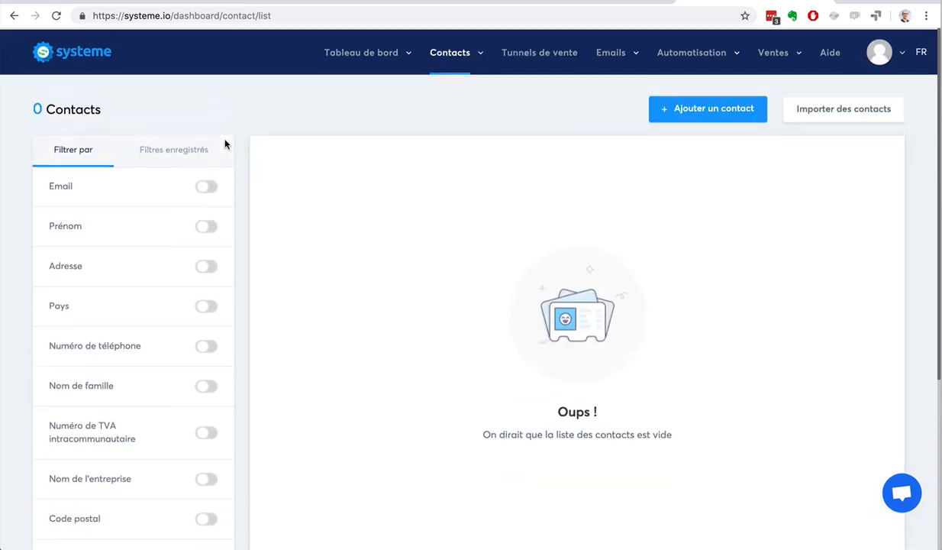
left_click(168, 150)
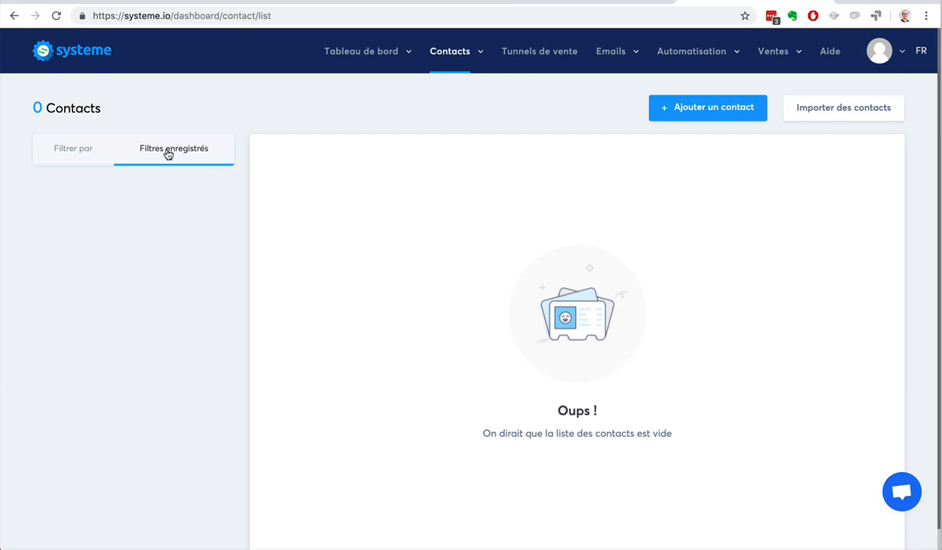
left_click(84, 156)
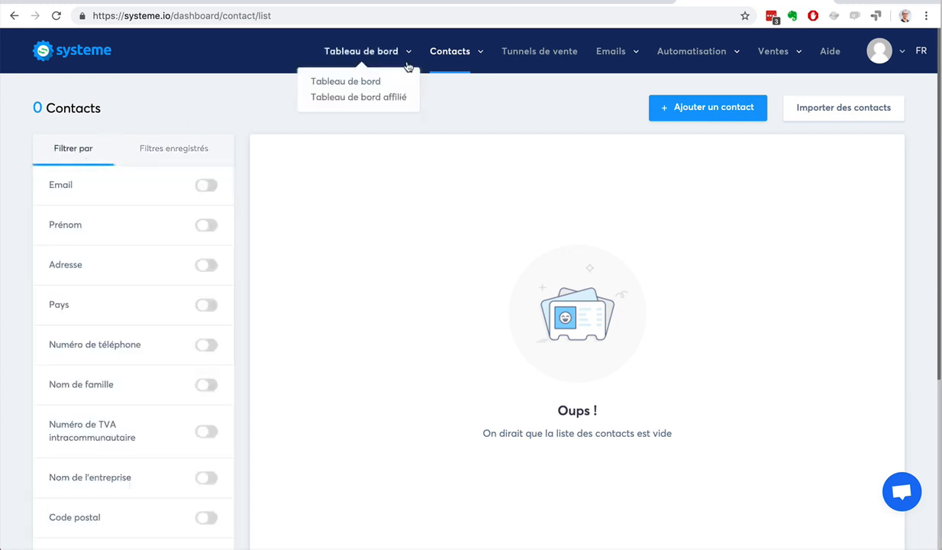
mouse_move(432, 59)
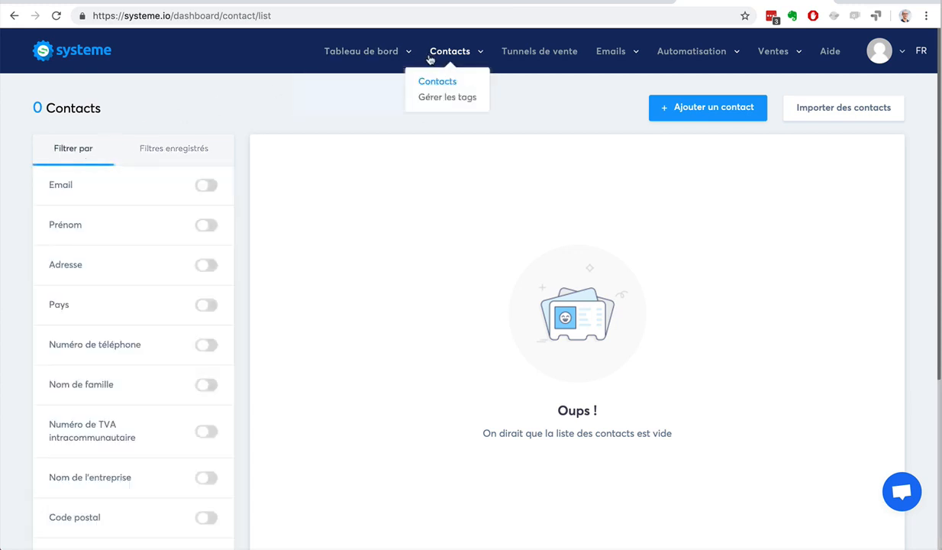